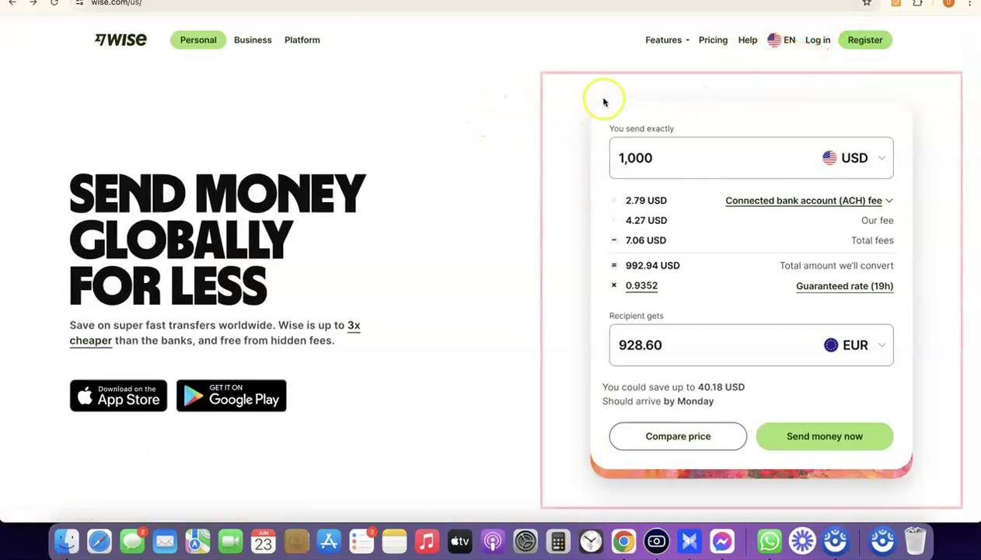
# - Quote a 100 USD send to GBP, showing 77.85 GBP received and 1.57 USD fees
pyautogui.doubleClick(662, 156)
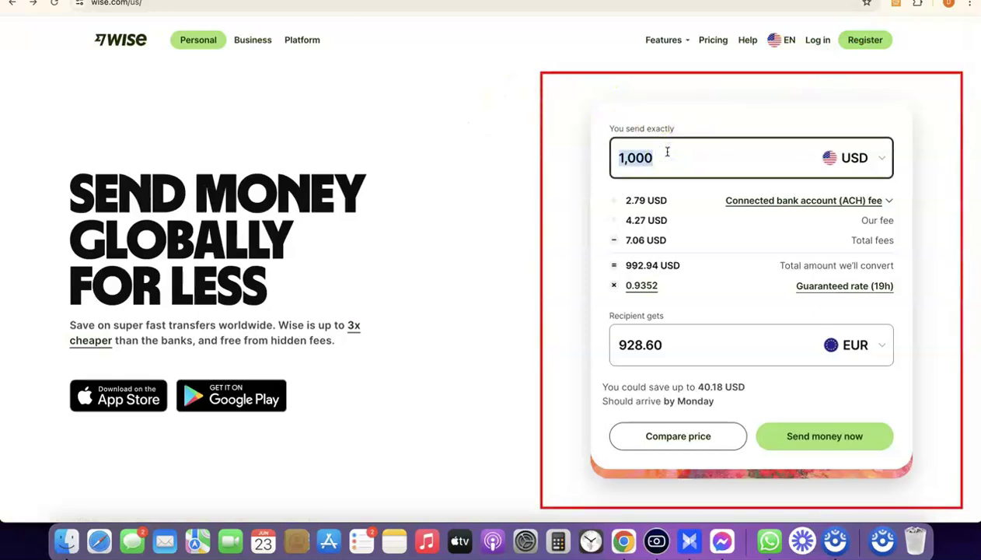
pyautogui.write('100')
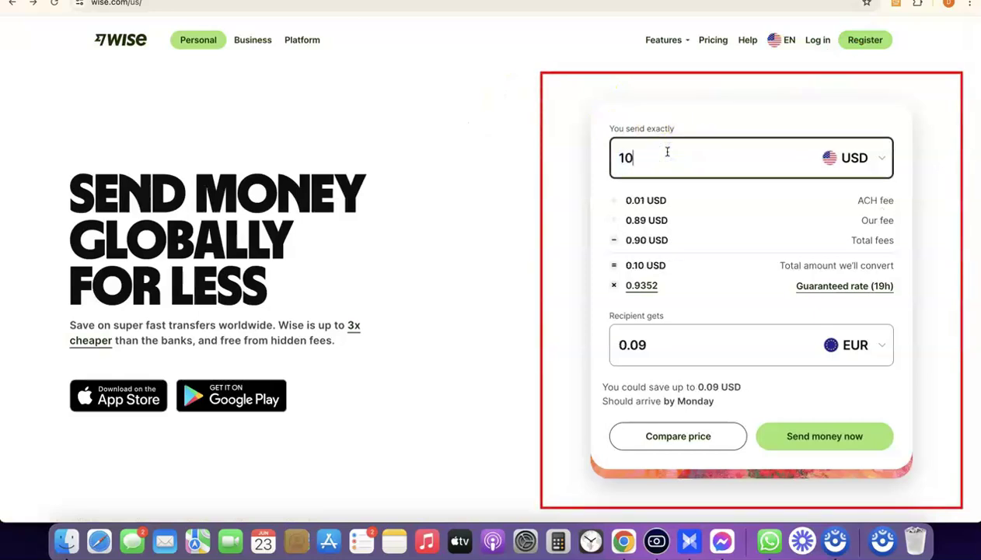
pyautogui.click(880, 345)
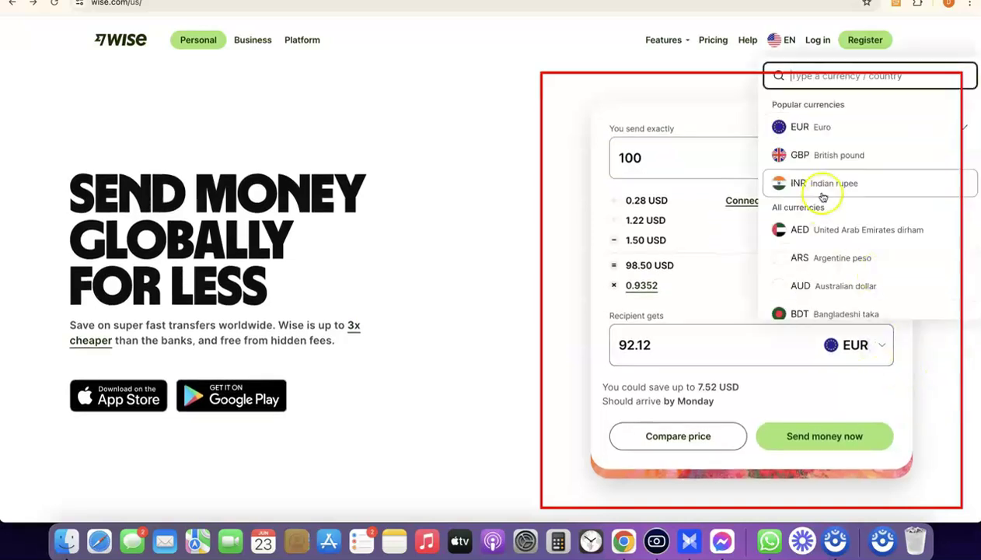
pyautogui.click(824, 157)
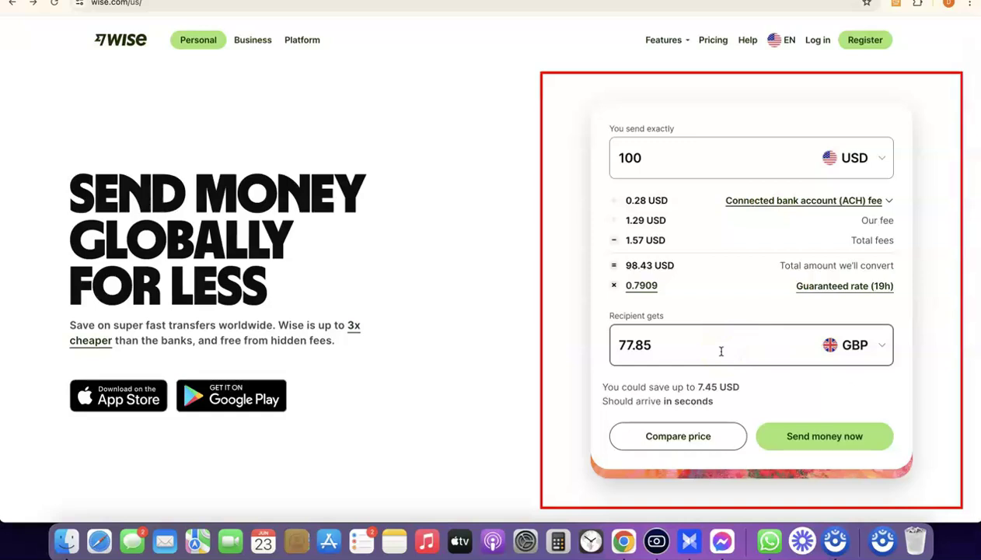
pyautogui.click(791, 440)
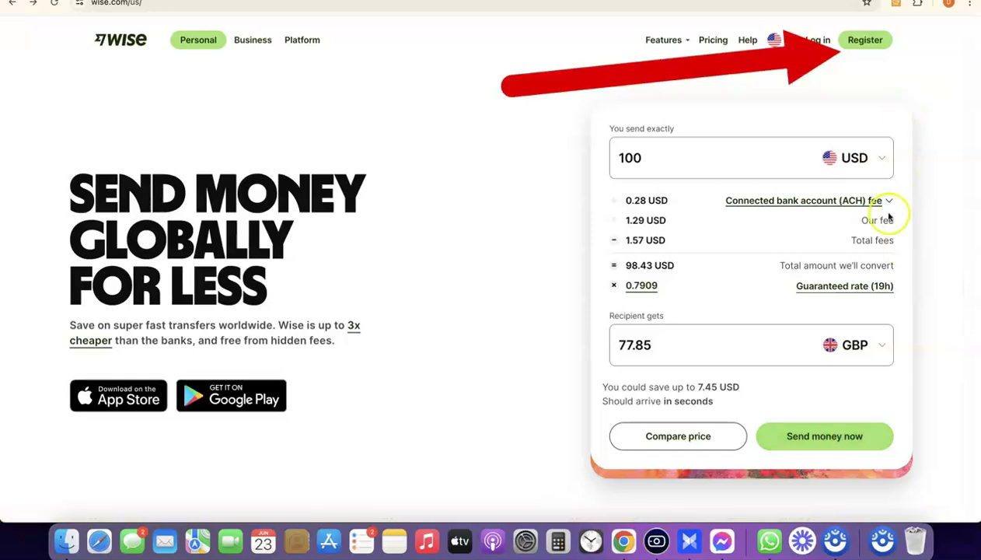
# - Start registration by filling in the saved email address suggestion and submitting it
pyautogui.click(863, 42)
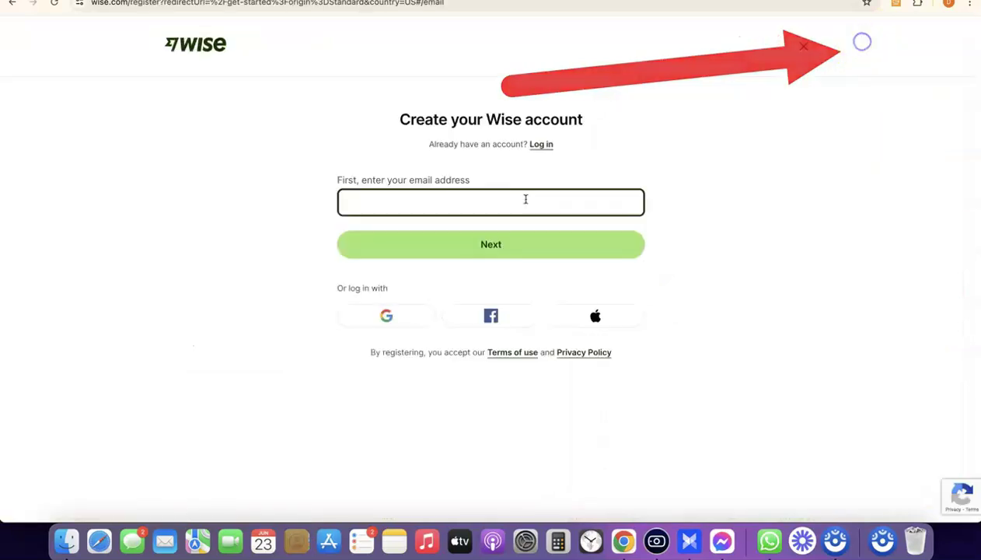
pyautogui.click(490, 203)
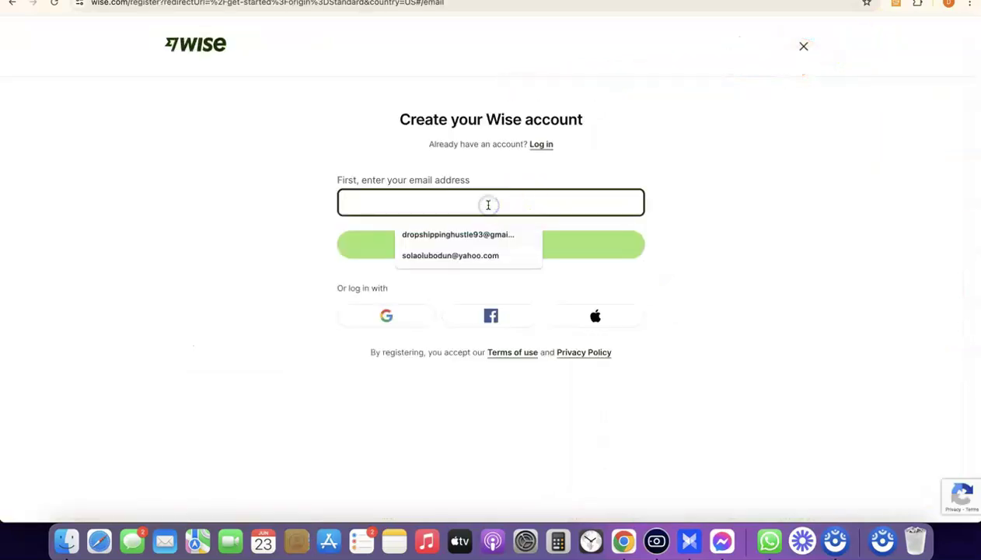
pyautogui.press('Down')
pyautogui.press('Return')
pyautogui.click(506, 203)
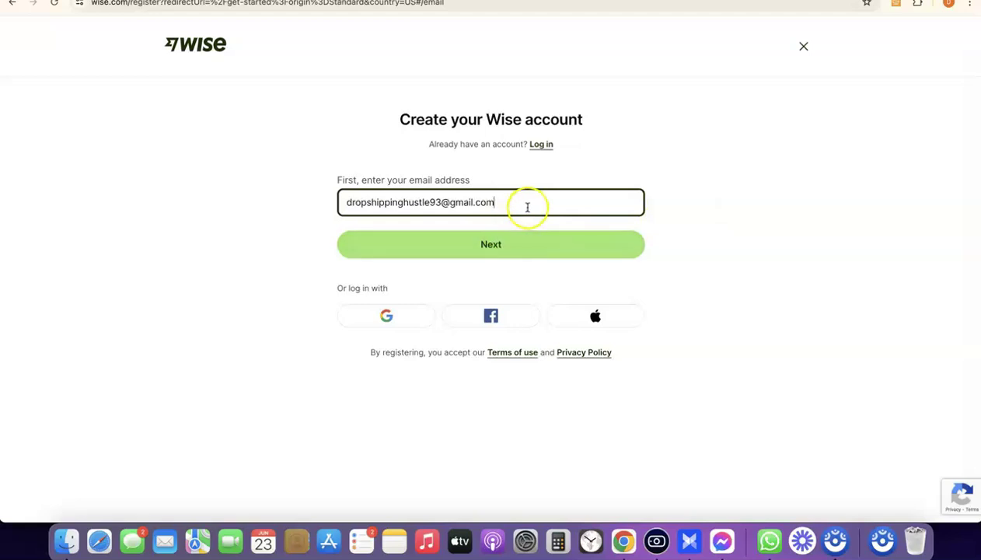
pyautogui.click(490, 248)
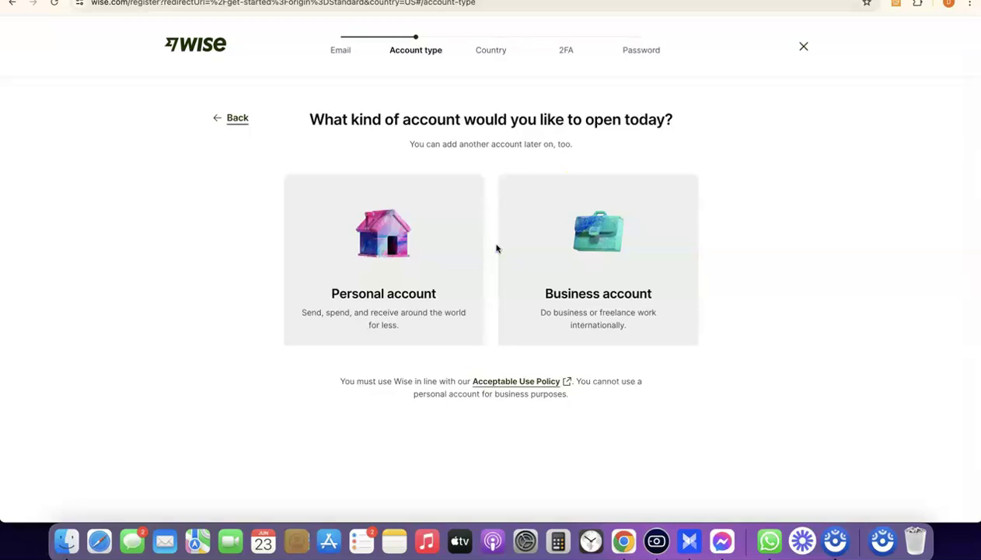
# - Select and confirm the Personal account type
pyautogui.click(434, 243)
pyautogui.click(383, 261)
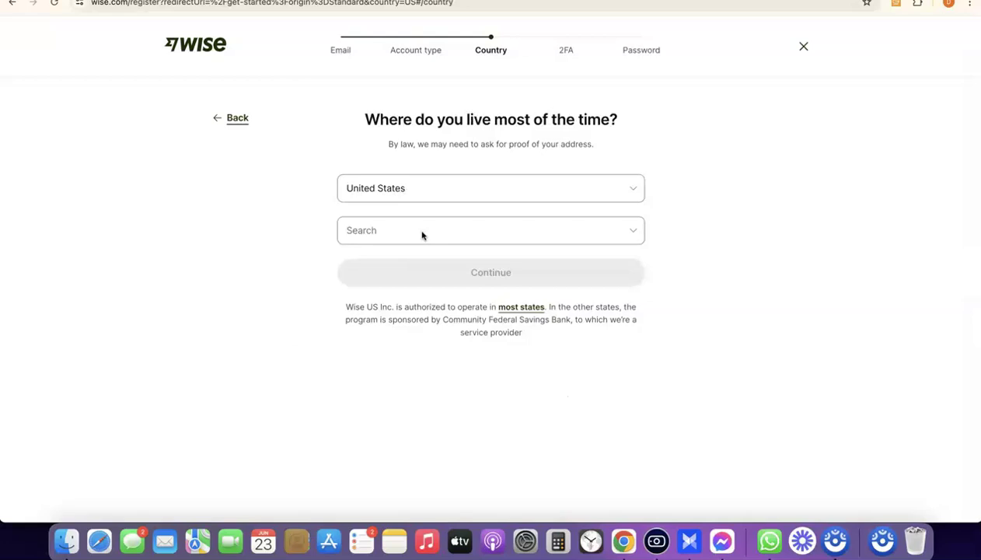
# - Keep United States as home country, choose the state of residence, and continue
pyautogui.click(635, 192)
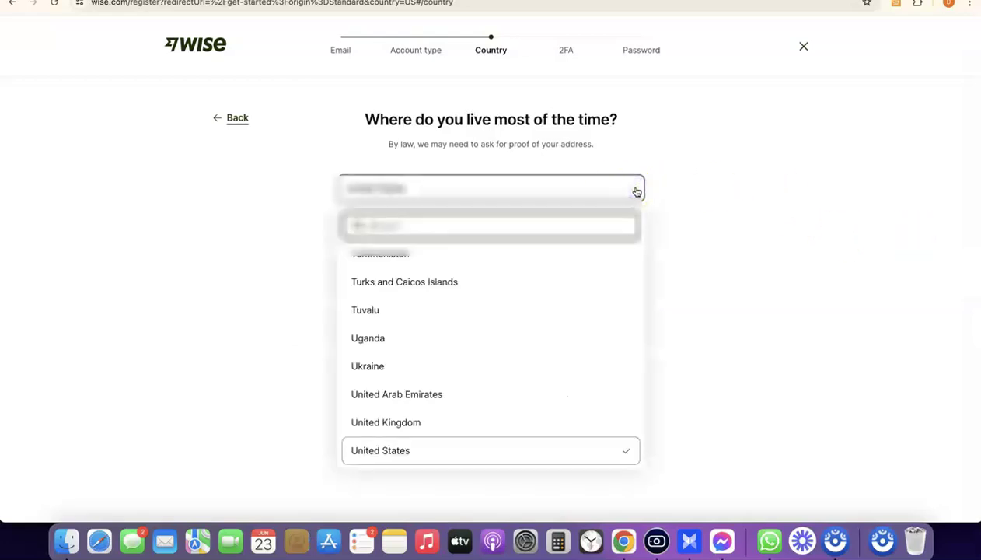
pyautogui.click(636, 191)
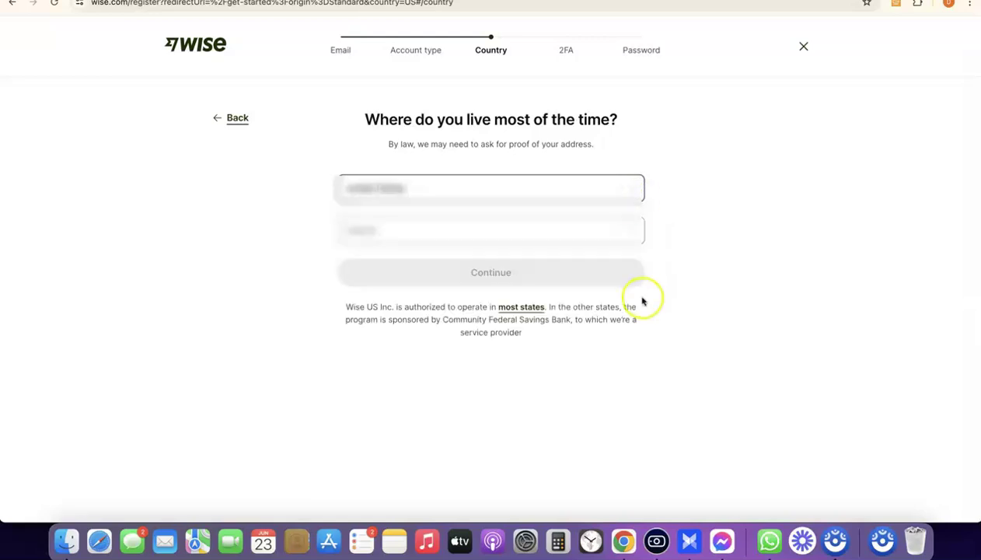
pyautogui.click(631, 233)
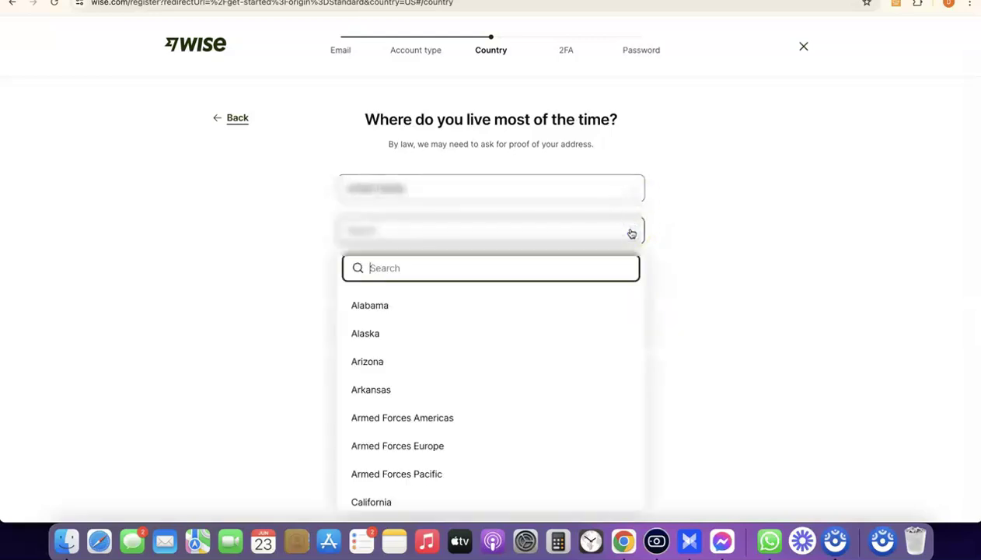
pyautogui.scroll(-1, 482, 334)
pyautogui.click(437, 269)
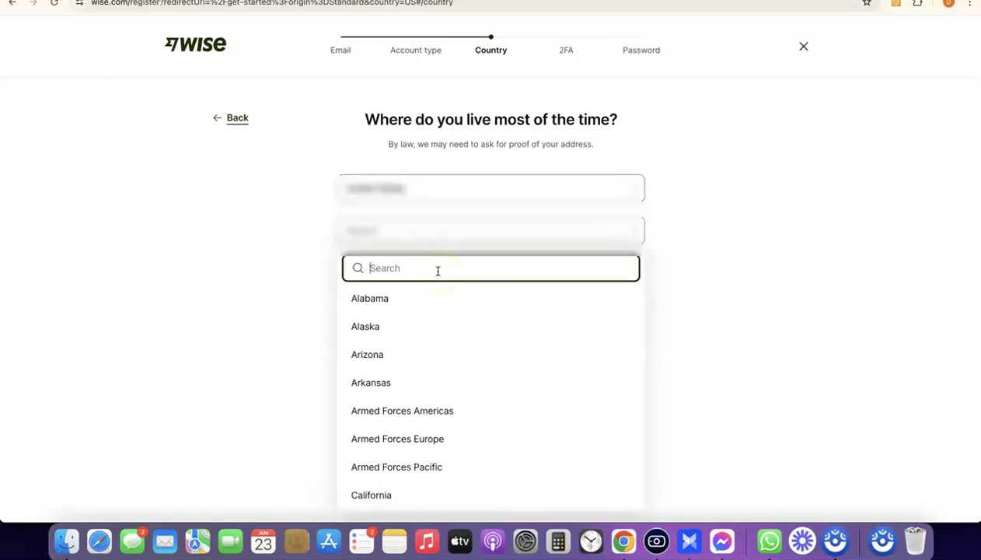
pyautogui.click(453, 234)
pyautogui.click(493, 275)
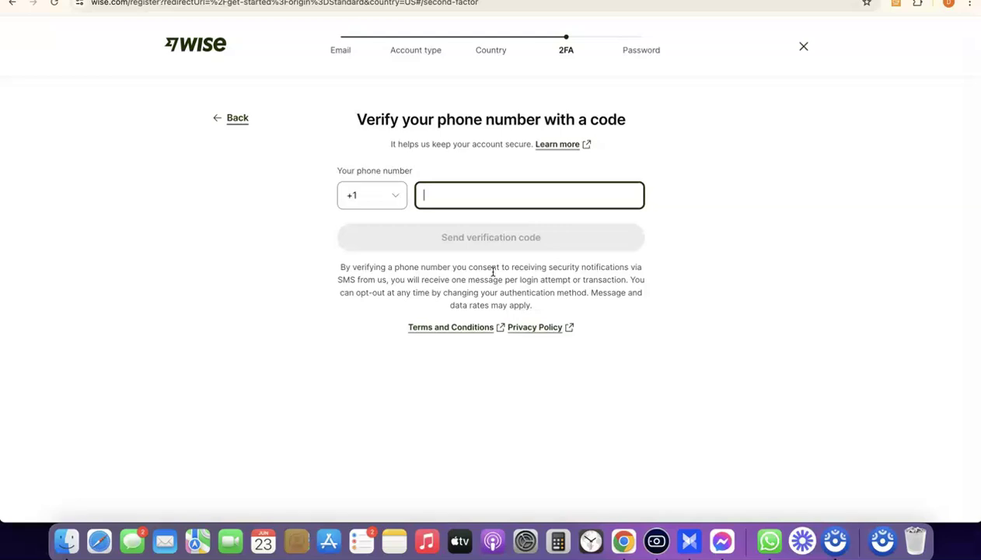
# - Paste the phone number and request a verification code by text
pyautogui.click(440, 195)
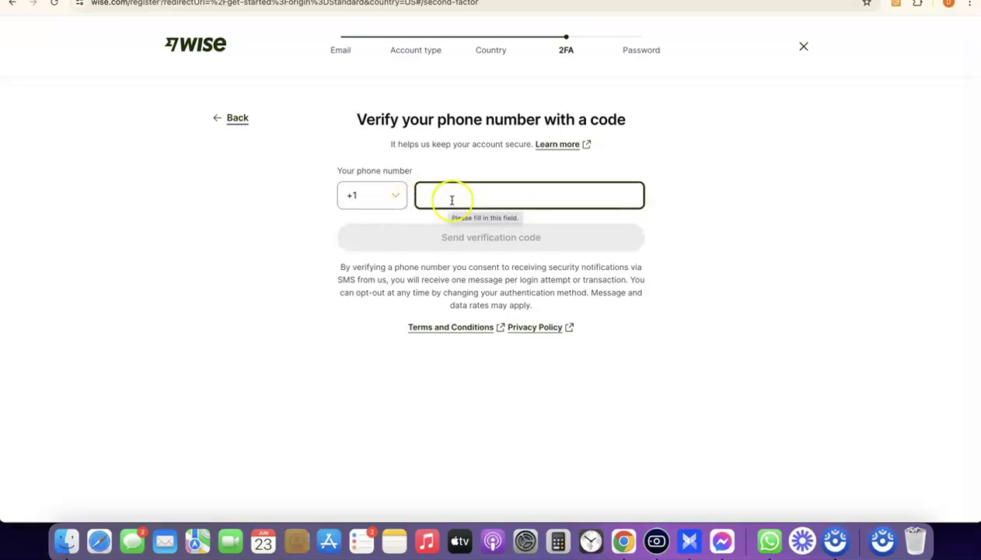
pyautogui.press('super+v')
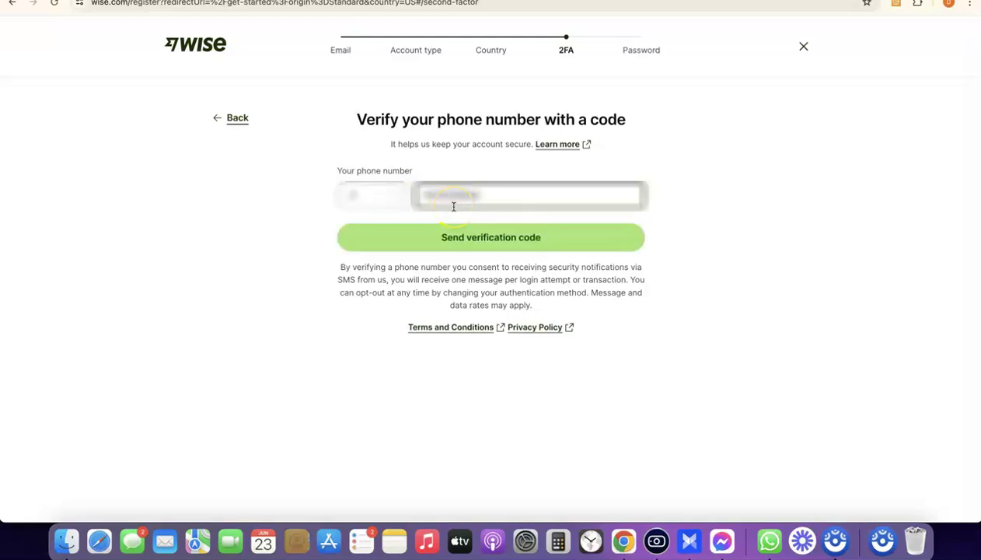
pyautogui.click(455, 246)
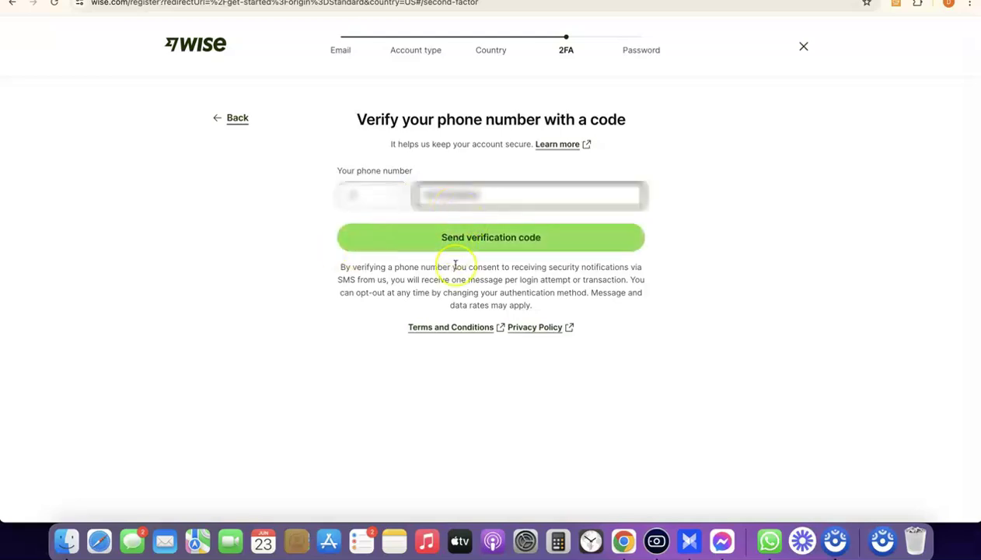
pyautogui.click(480, 245)
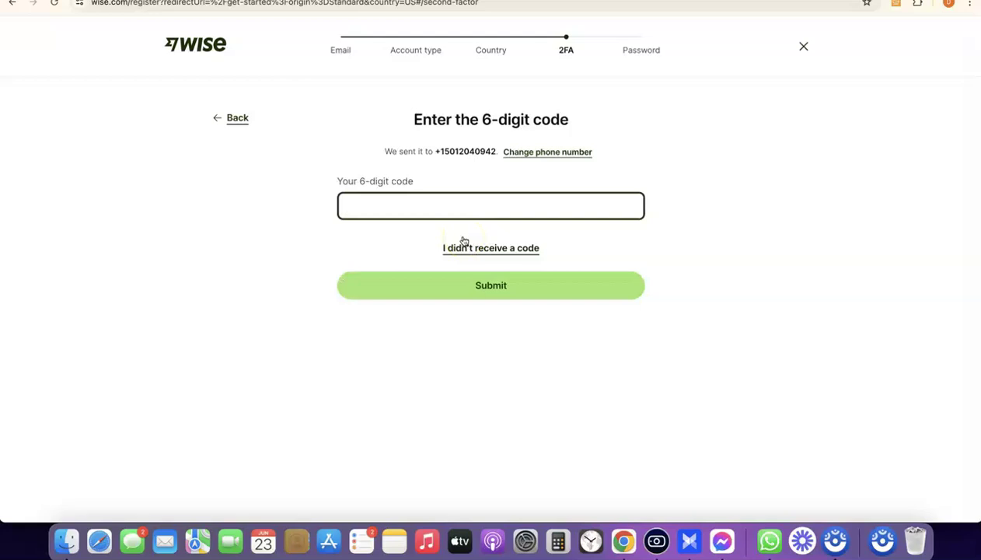
# - Paste the received 6-digit verification code and submit it
pyautogui.click(442, 212)
pyautogui.click(440, 216)
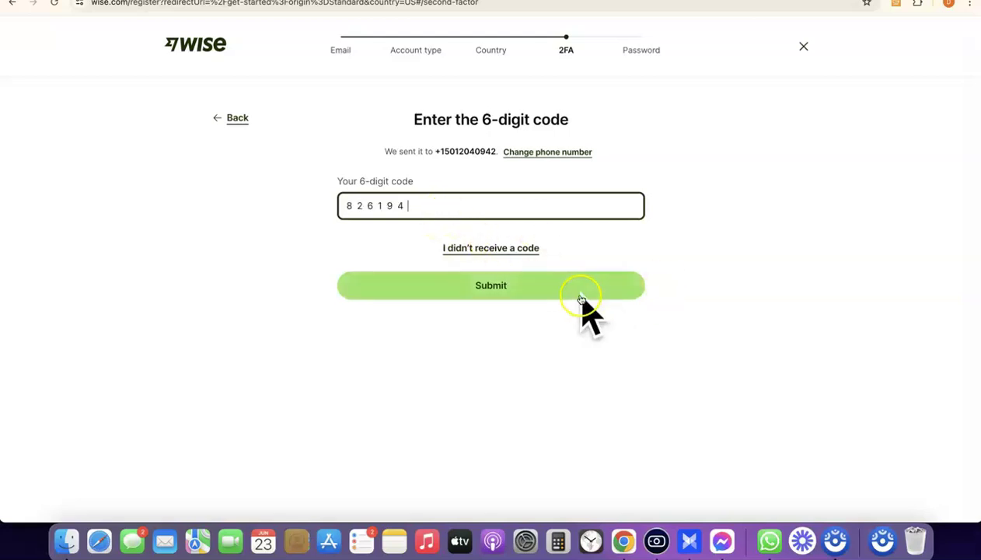
pyautogui.click(482, 284)
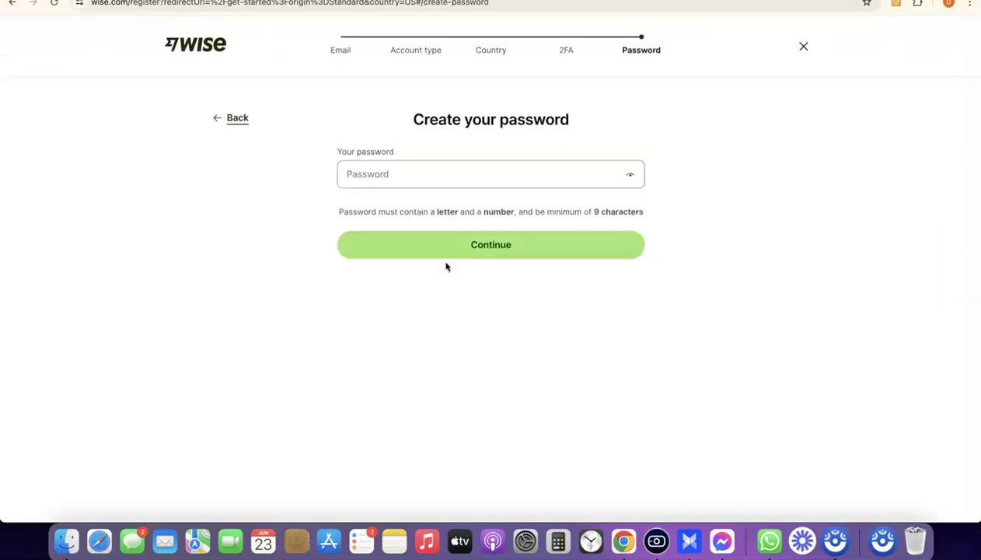
# - Fill the password with Chrome's suggested strong password and continue
pyautogui.click(431, 171)
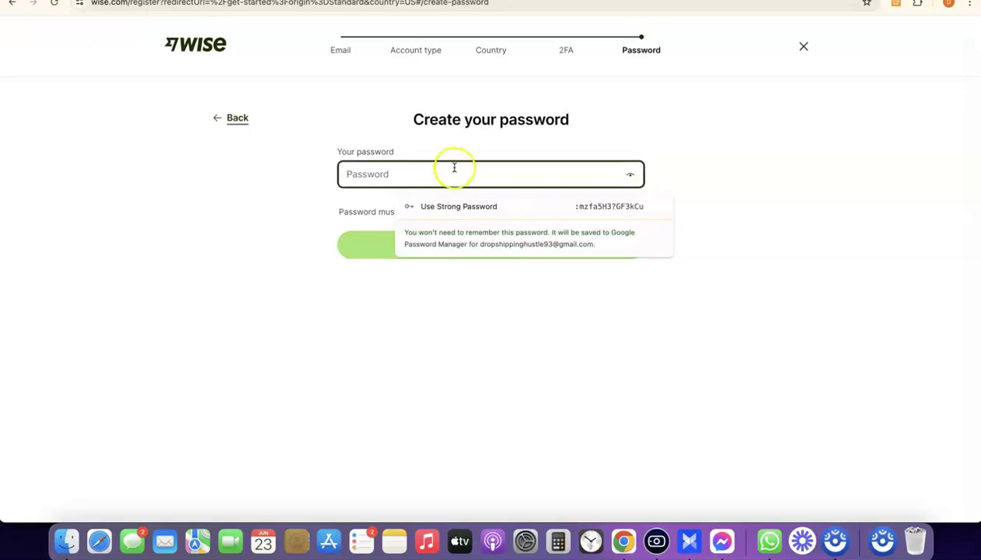
pyautogui.click(459, 206)
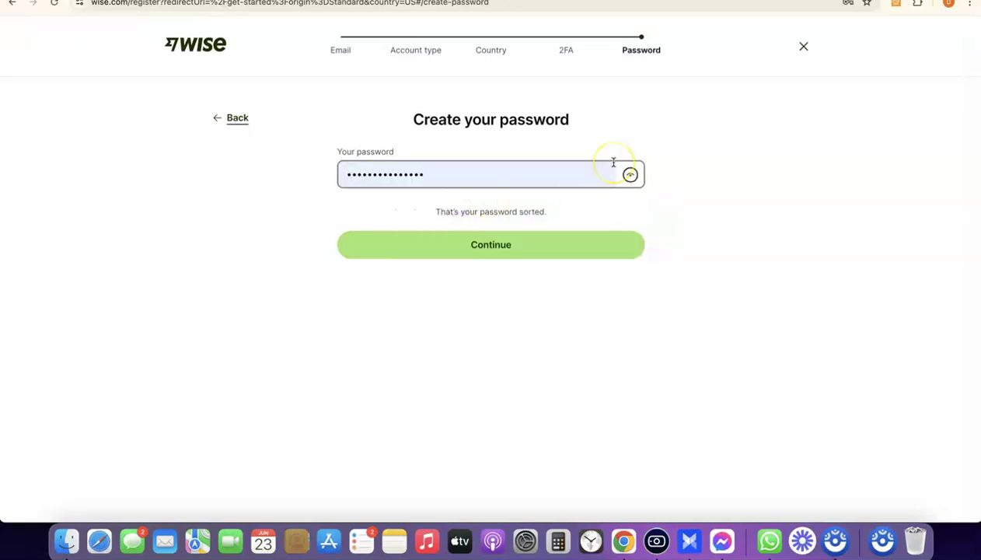
pyautogui.click(499, 245)
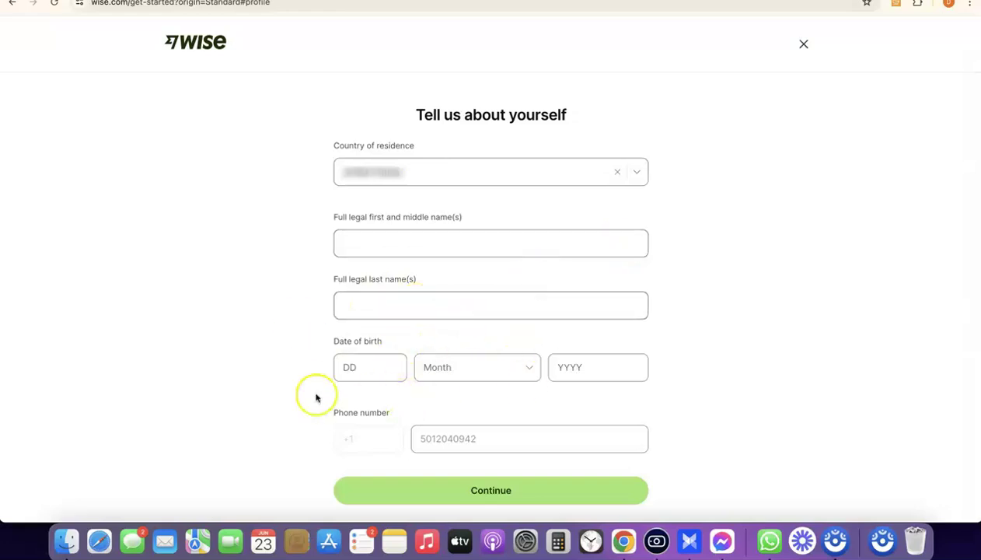
# - Step through the date-of-birth and phone number fields on 'Tell us about yourself'
pyautogui.click(362, 366)
pyautogui.click(587, 365)
pyautogui.click(435, 438)
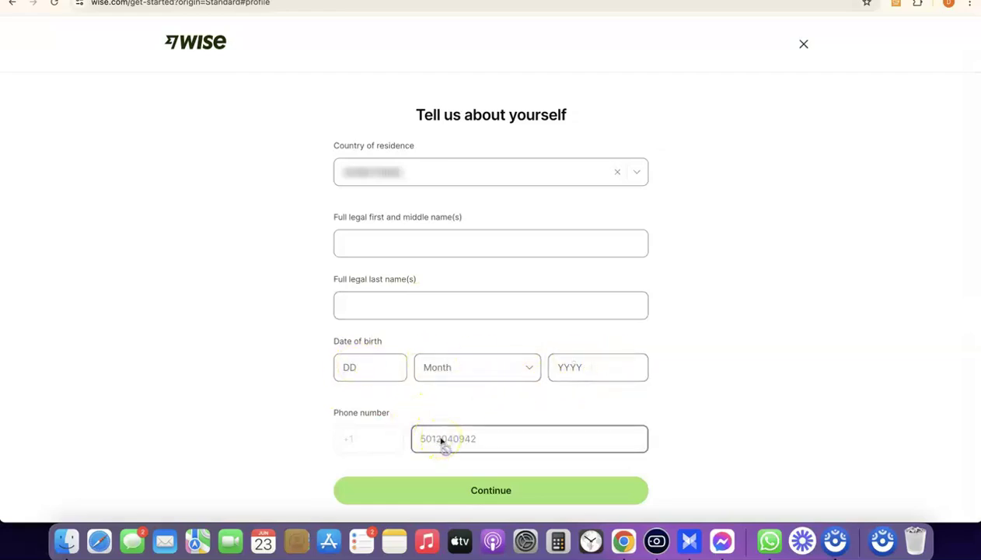
pyautogui.click(318, 412)
pyautogui.click(513, 447)
pyautogui.click(412, 398)
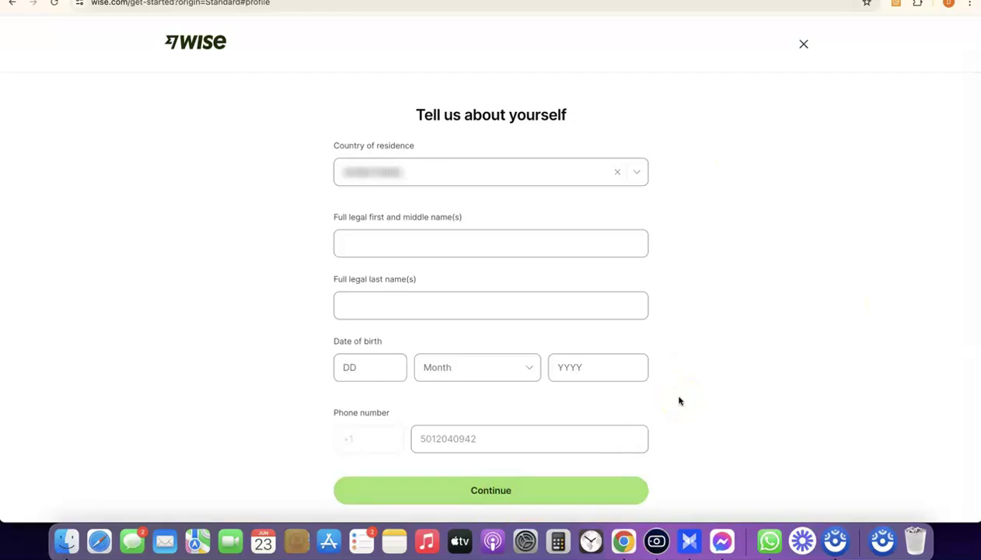
pyautogui.click(697, 185)
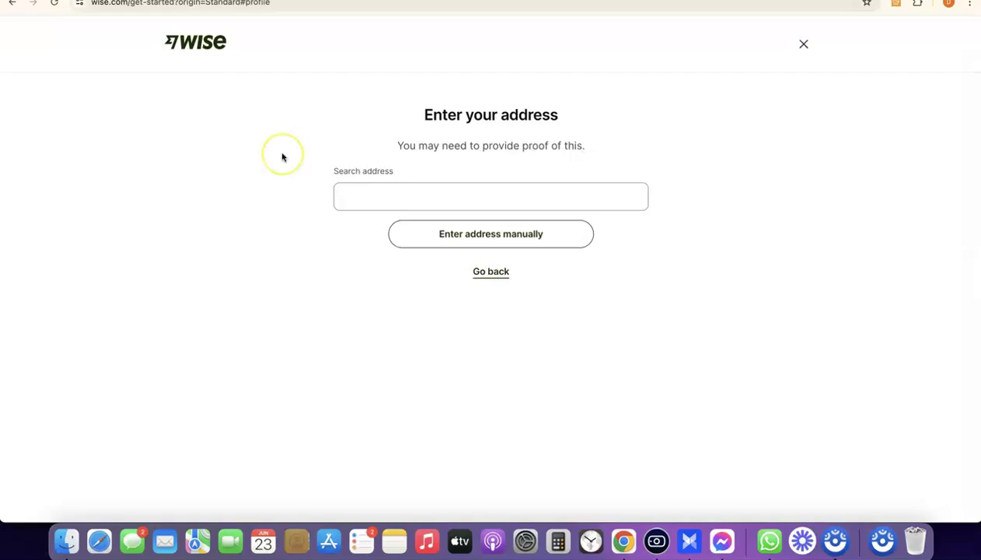
# - Paste the home address into Search address, pick the suggestion, and confirm it
pyautogui.click(474, 195)
pyautogui.press('super+v')
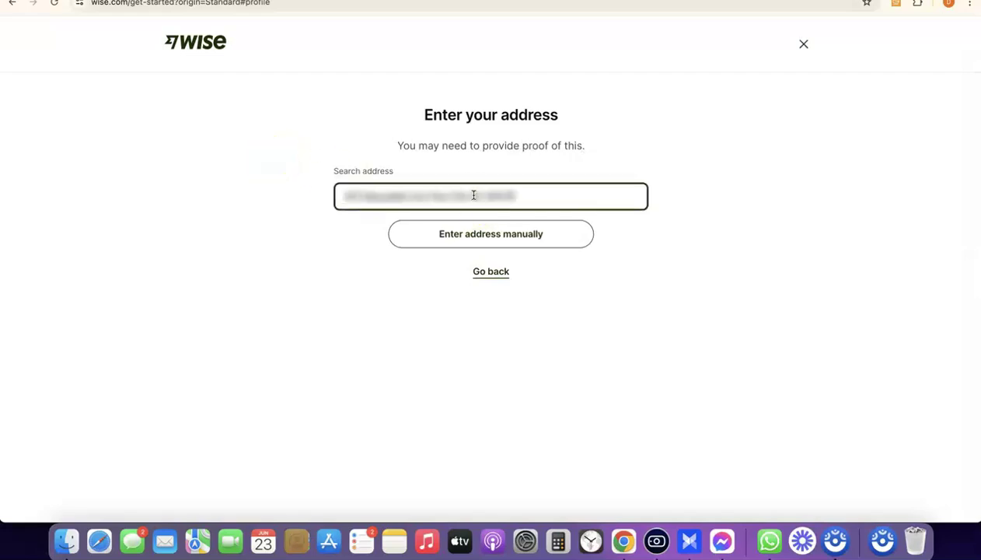
pyautogui.click(466, 226)
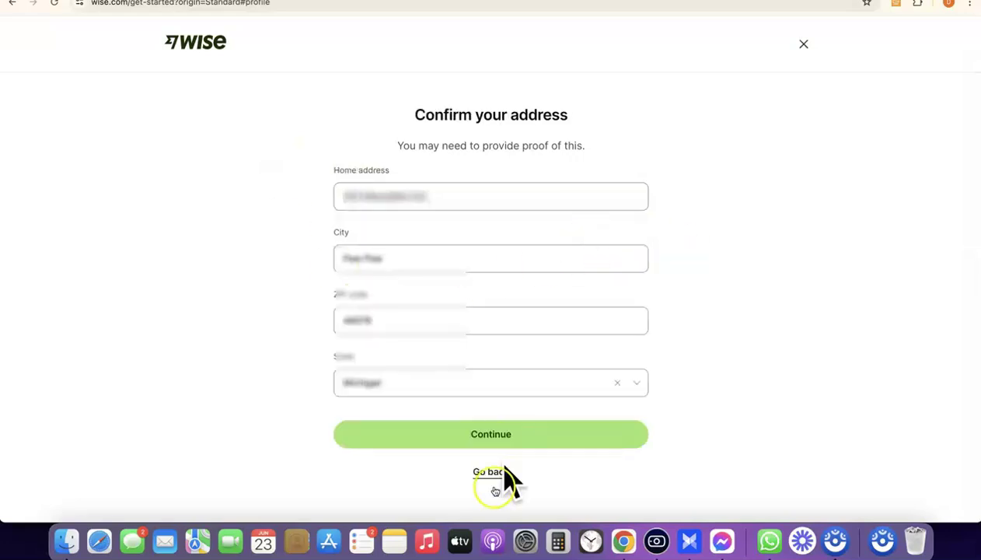
pyautogui.click(491, 438)
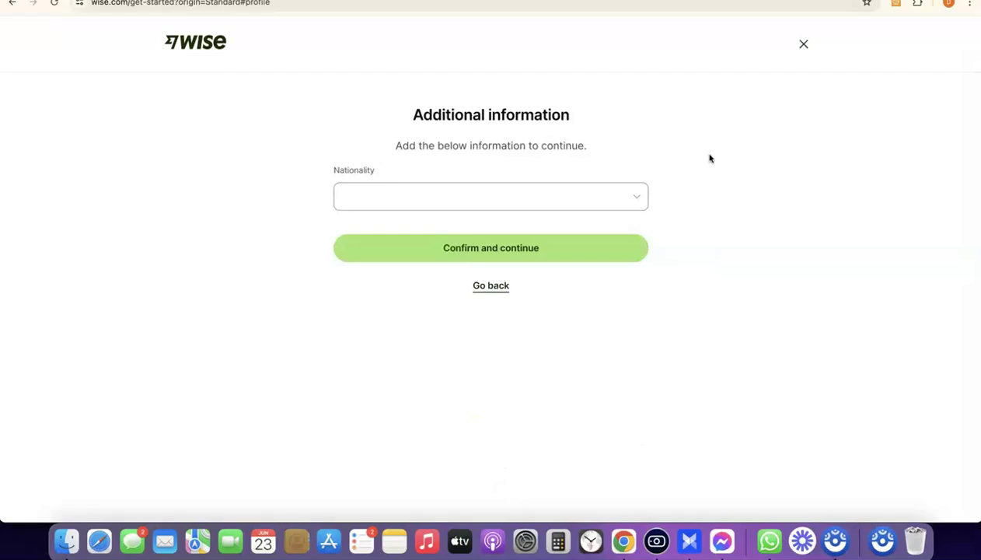
# - Choose a nationality from the Nationality list and continue
pyautogui.click(622, 195)
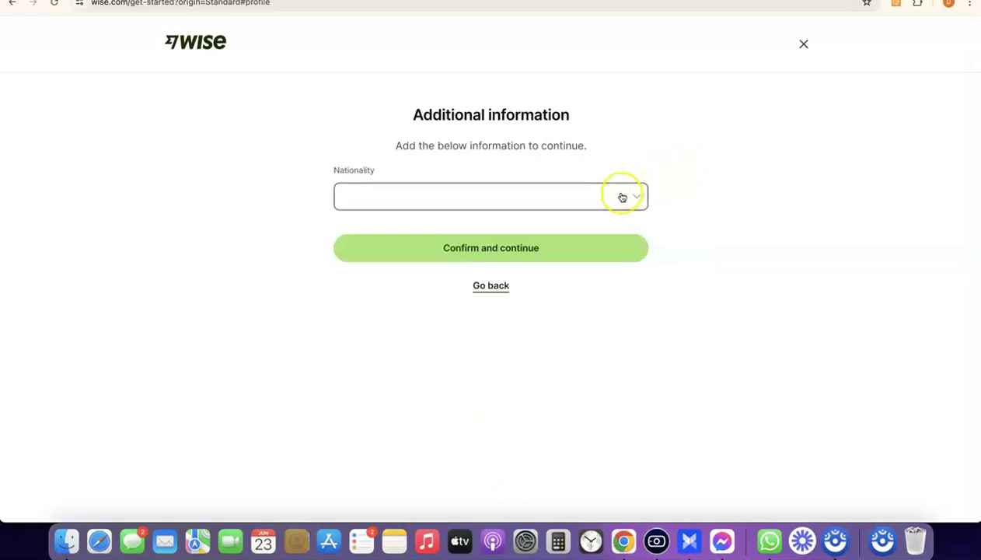
pyautogui.scroll(-10, 416, 280)
pyautogui.scroll(-8, 482, 264)
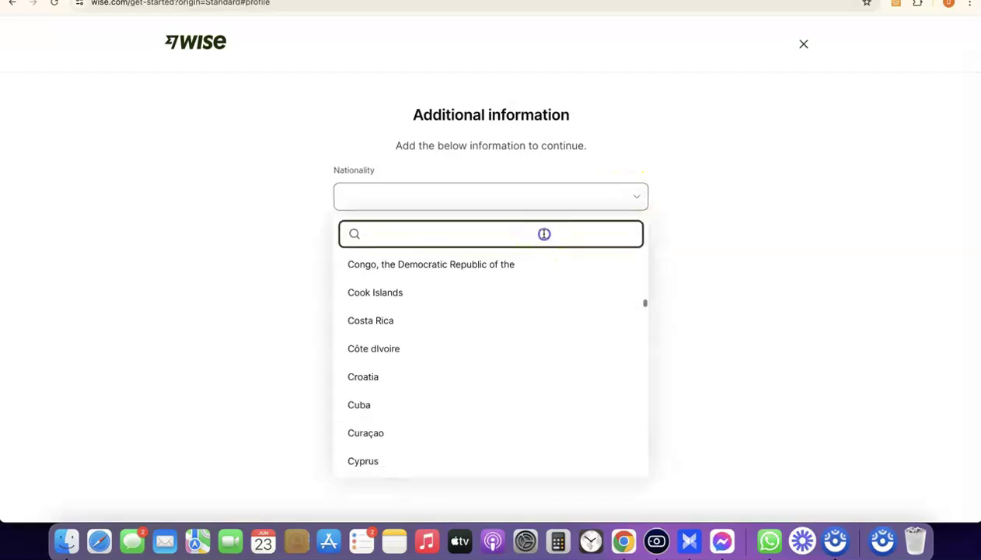
pyautogui.click(664, 205)
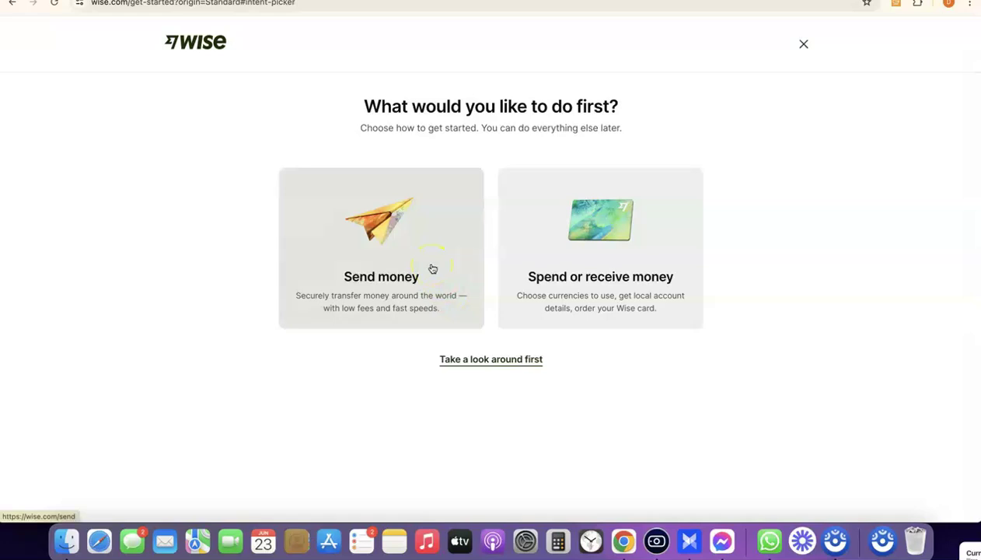
# - Pick 'Spend or receive money' and confirm United States dollar as the account currency
pyautogui.click(576, 274)
pyautogui.click(491, 452)
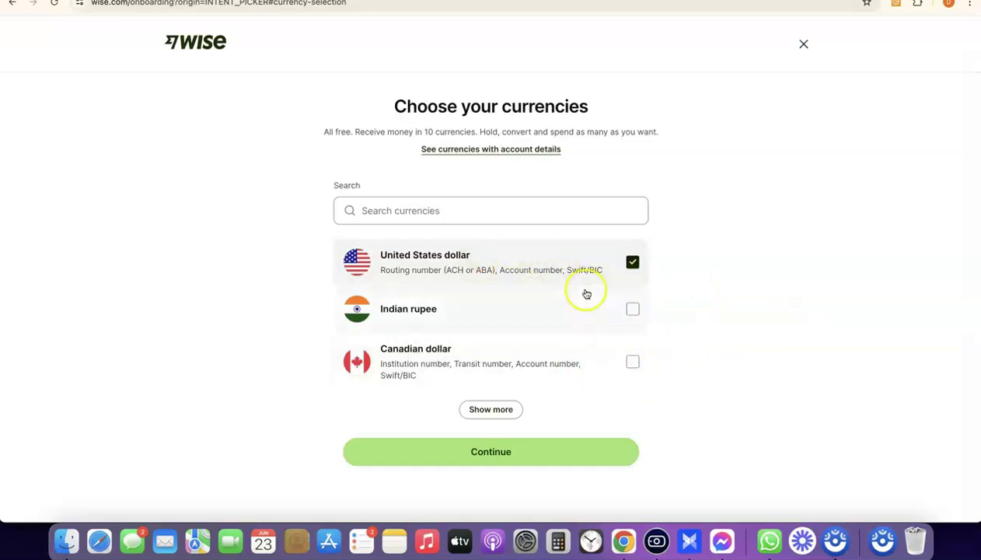
pyautogui.click(493, 456)
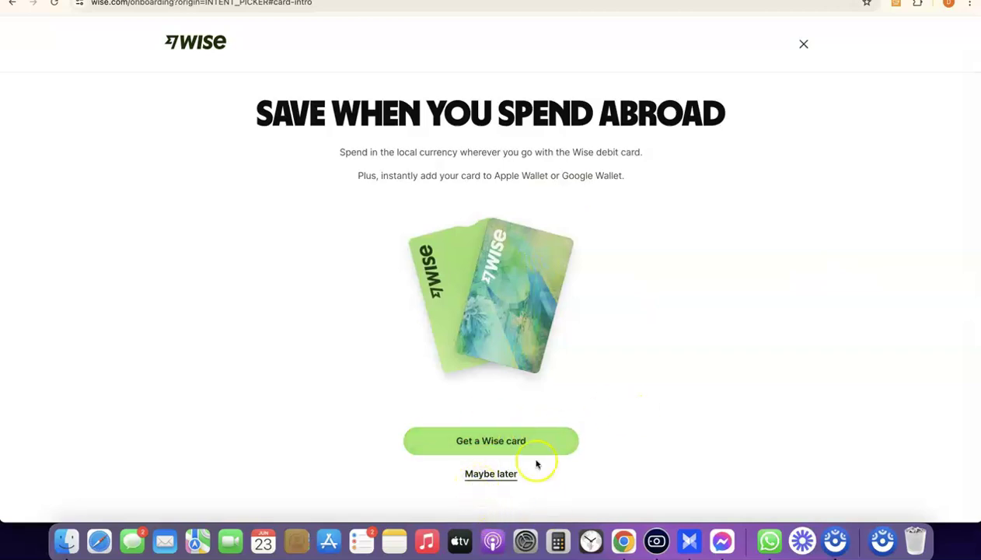
# - Decline the Wise card with 'Maybe later' and agree to the Terms of Use
pyautogui.click(488, 476)
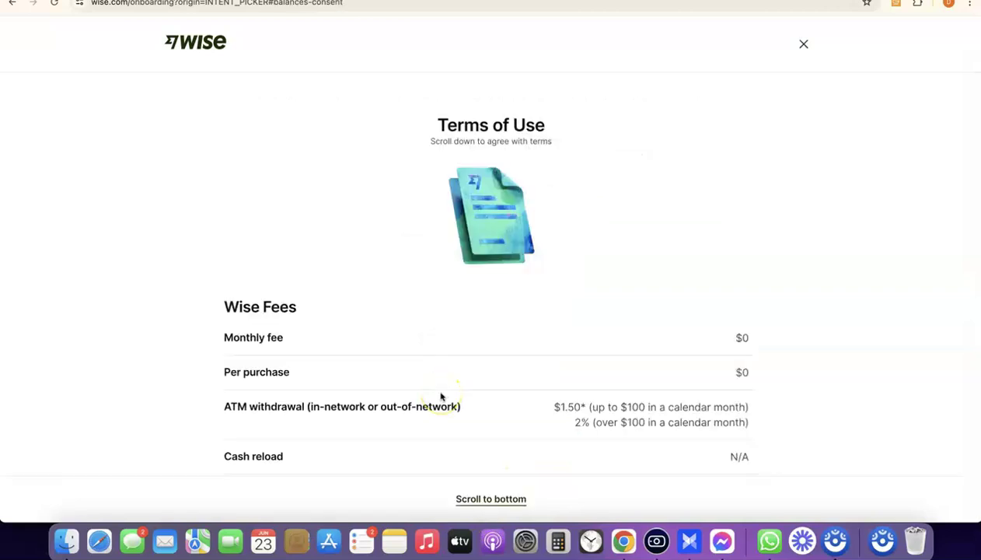
pyautogui.click(492, 500)
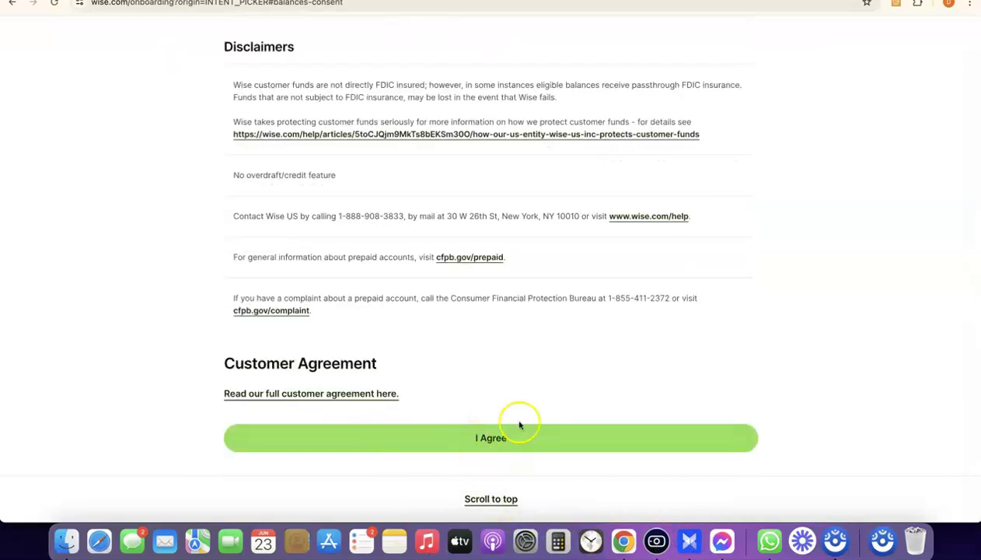
pyautogui.click(495, 440)
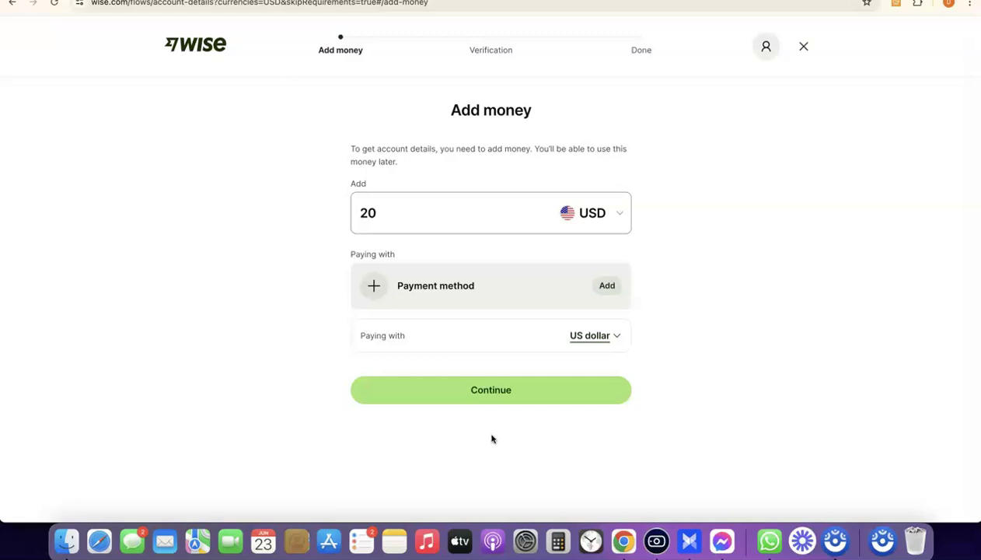
# - Continue with 20 USD and no payment method, triggering the 'Please select a payment method' warning
pyautogui.click(416, 207)
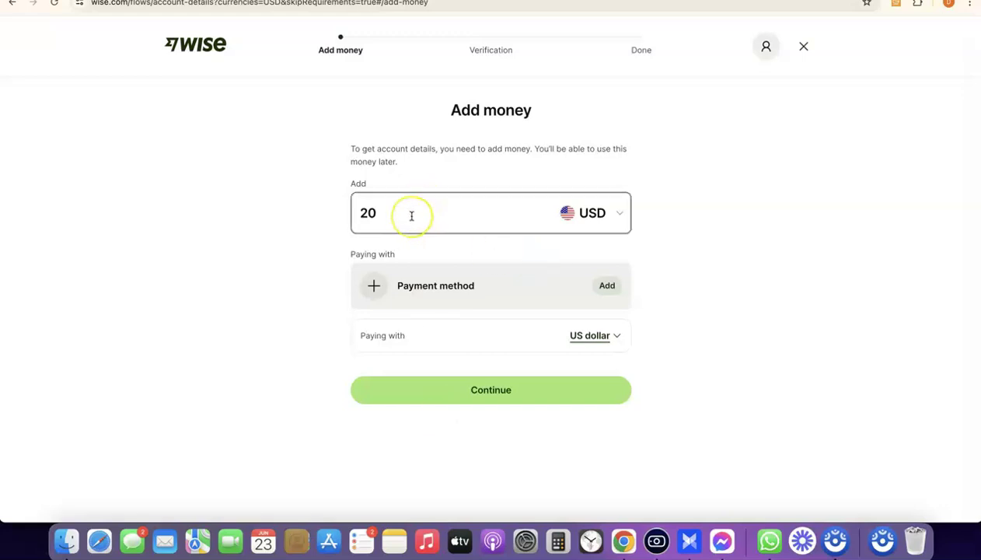
pyautogui.click(348, 202)
pyautogui.click(436, 204)
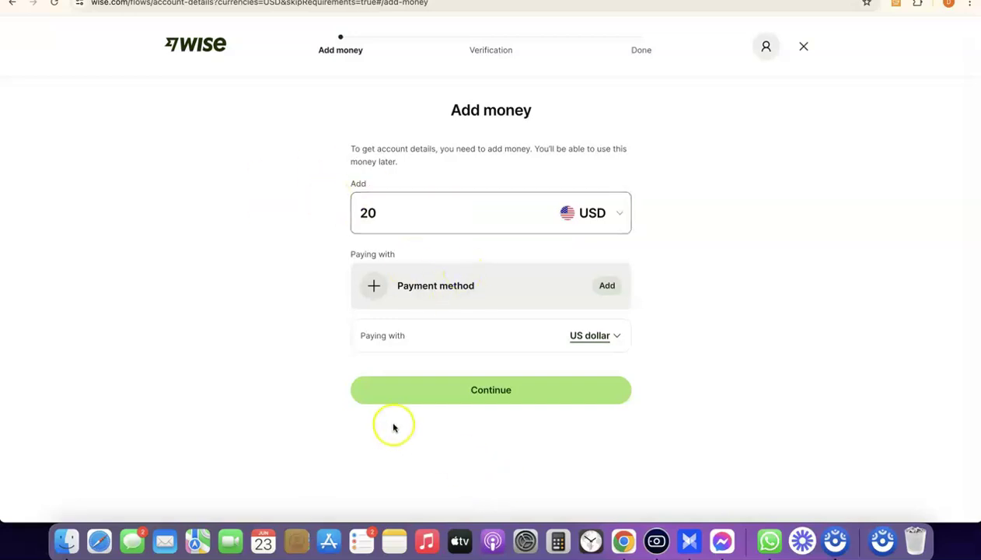
pyautogui.click(486, 389)
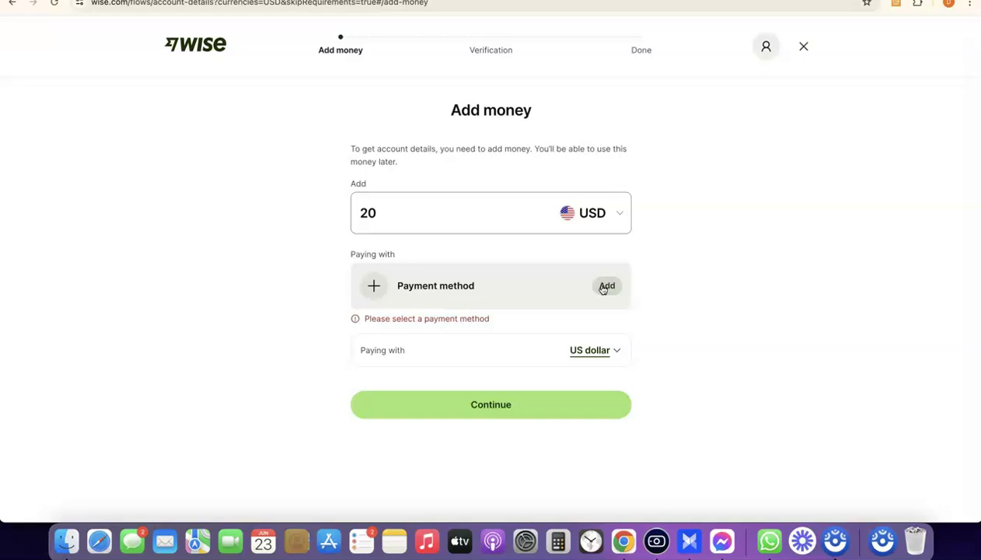
# - Choose Credit card, then switch to Debit card, giving a 0.48 USD fee and 20.48 USD total
pyautogui.click(607, 286)
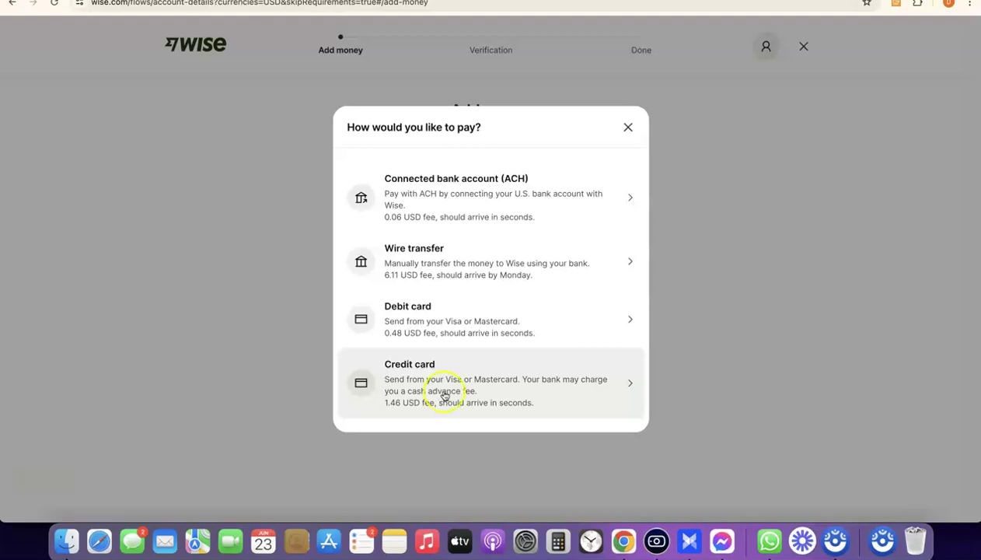
pyautogui.click(402, 376)
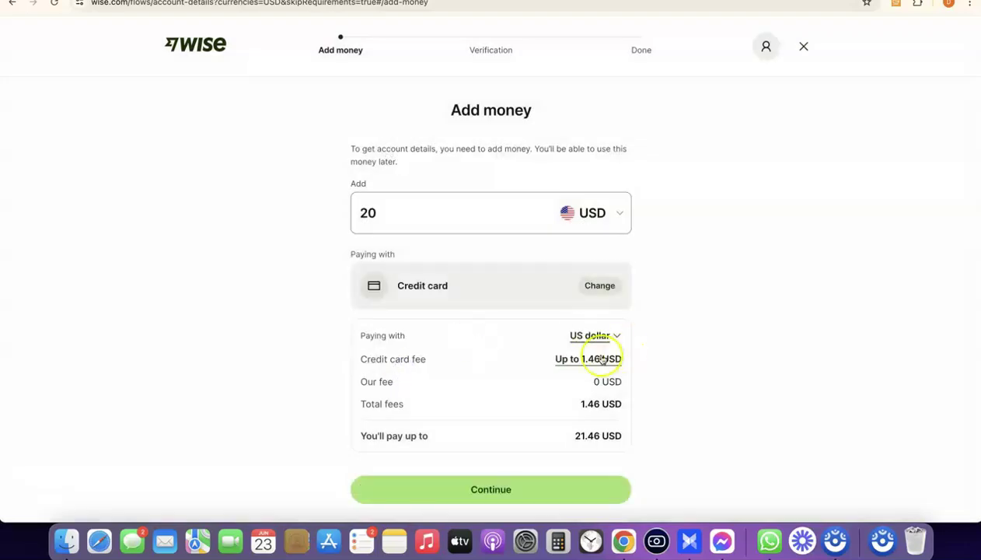
pyautogui.click(587, 285)
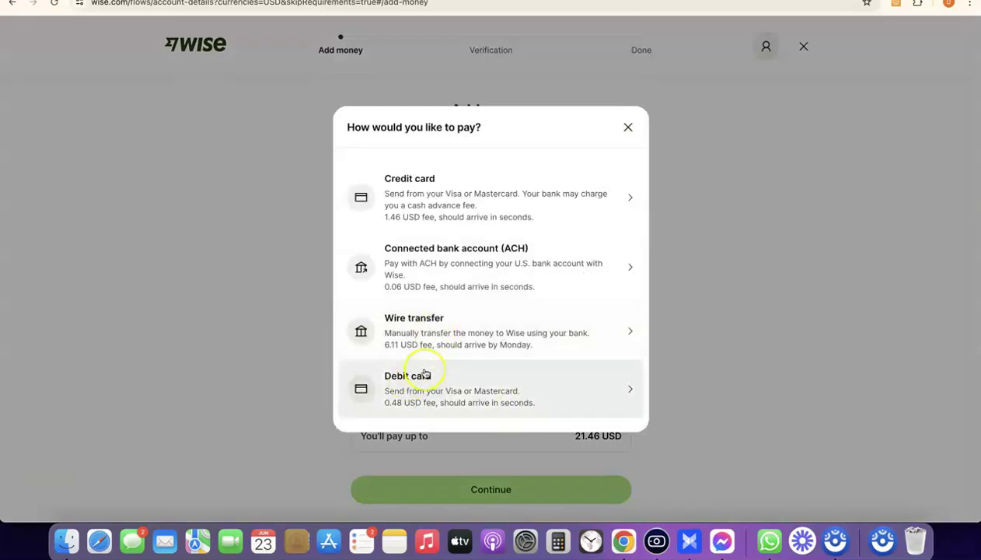
pyautogui.click(391, 387)
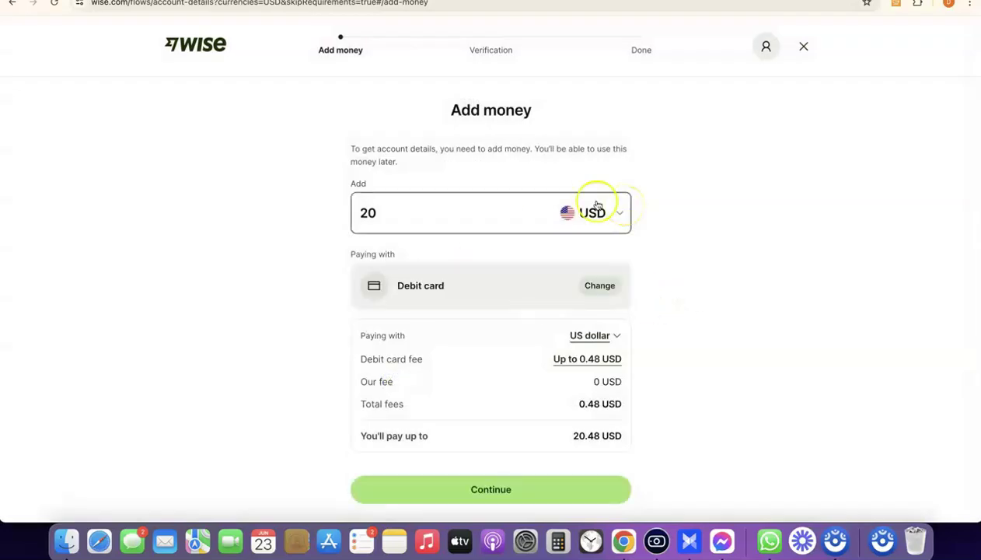
# - Continue with the debit card payment, which resets Add money to 20 USD with no payment method or fees
pyautogui.scroll(-1, 536, 195)
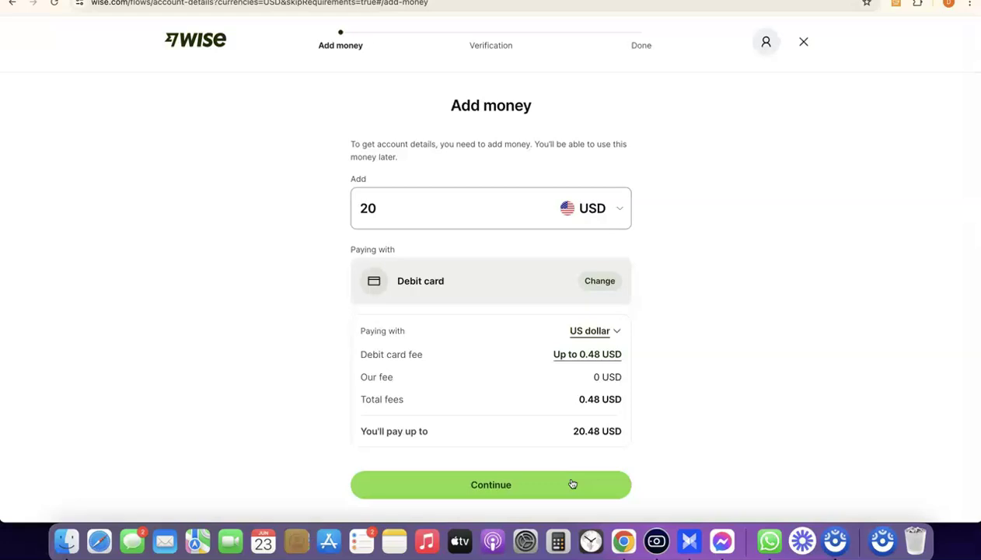
pyautogui.click(561, 482)
pyautogui.click(561, 482)
pyautogui.click(732, 158)
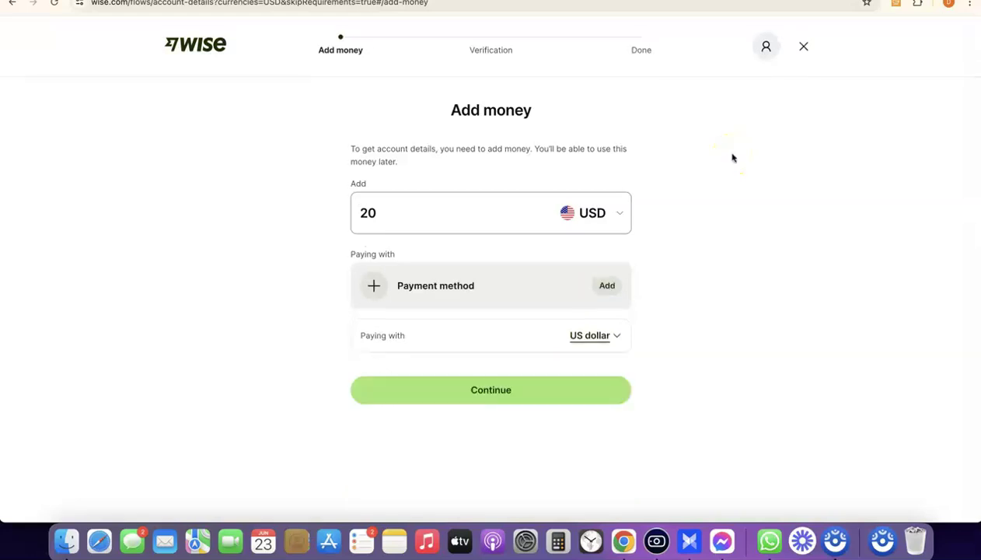